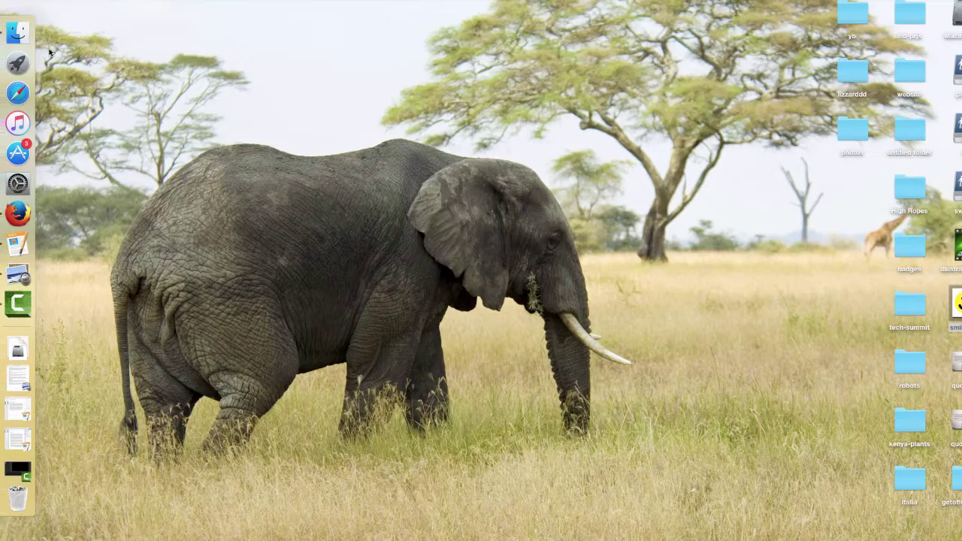
- Find TextEdit by searching 'text' in Launchpad, launch it, and move the Untitled window right
{"action": "left_click", "coordinate": [16, 64]}
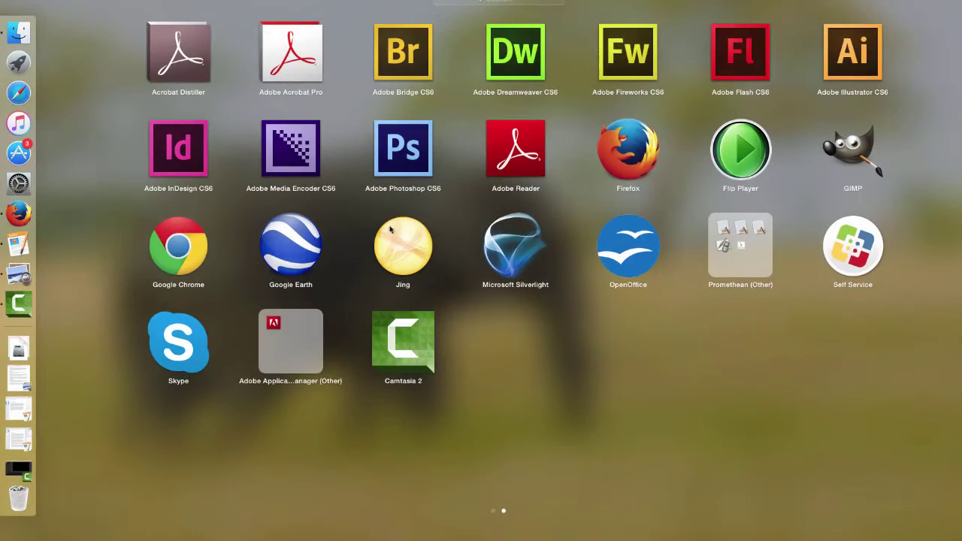
{"action": "left_click", "coordinate": [492, 512]}
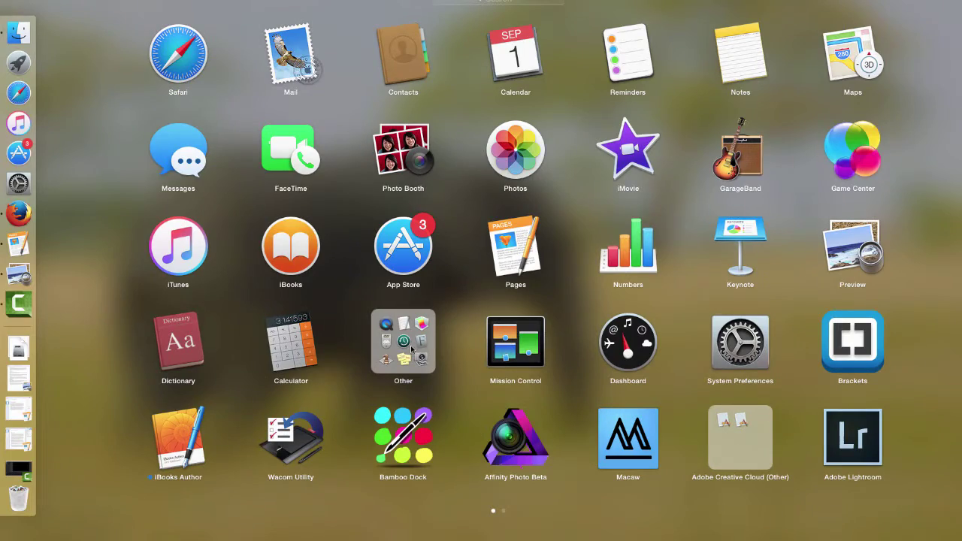
{"action": "left_click", "coordinate": [413, 349]}
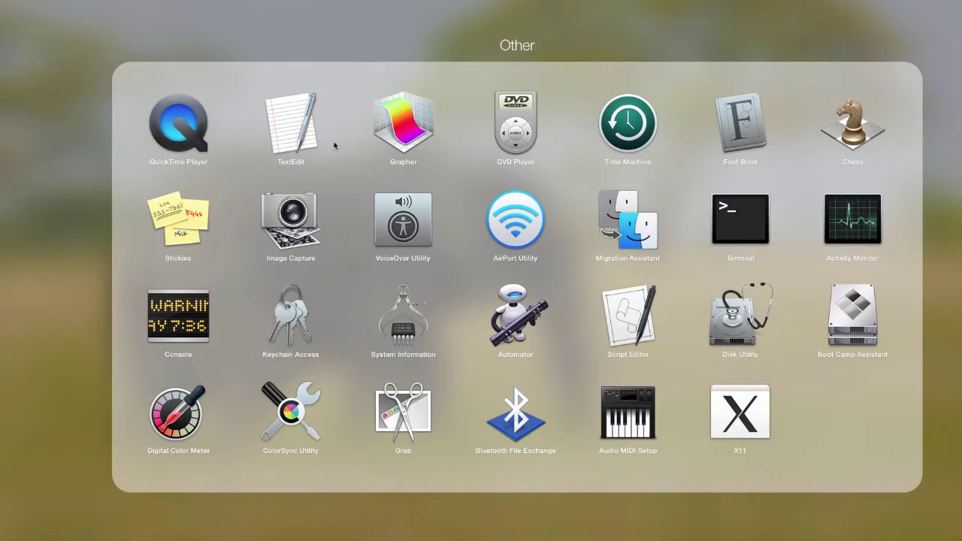
{"action": "left_click", "coordinate": [318, 29]}
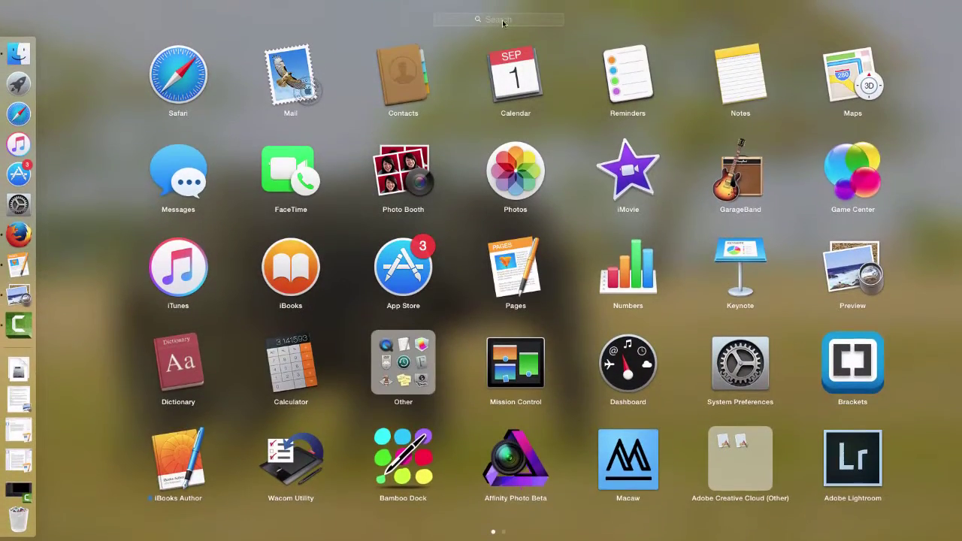
{"action": "type", "text": "text"}
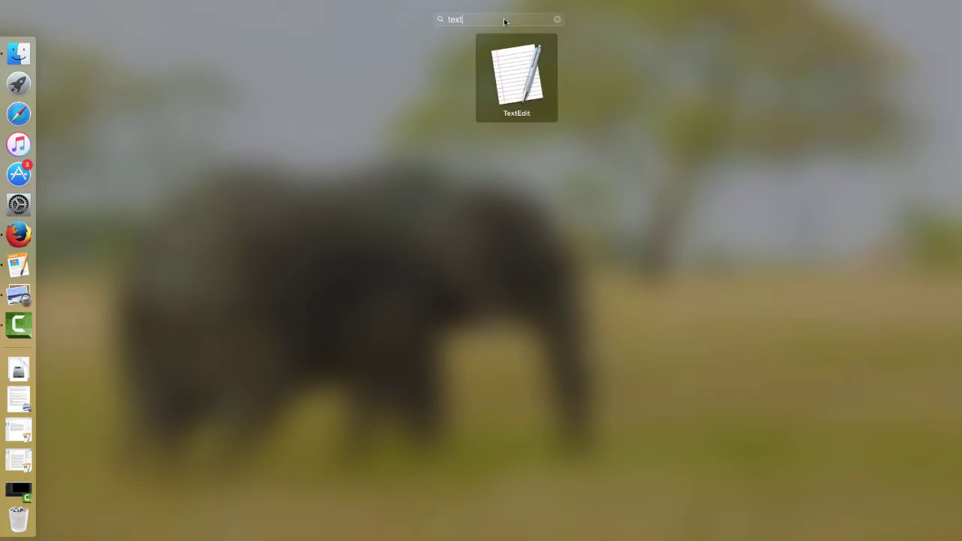
{"action": "left_click", "coordinate": [510, 56]}
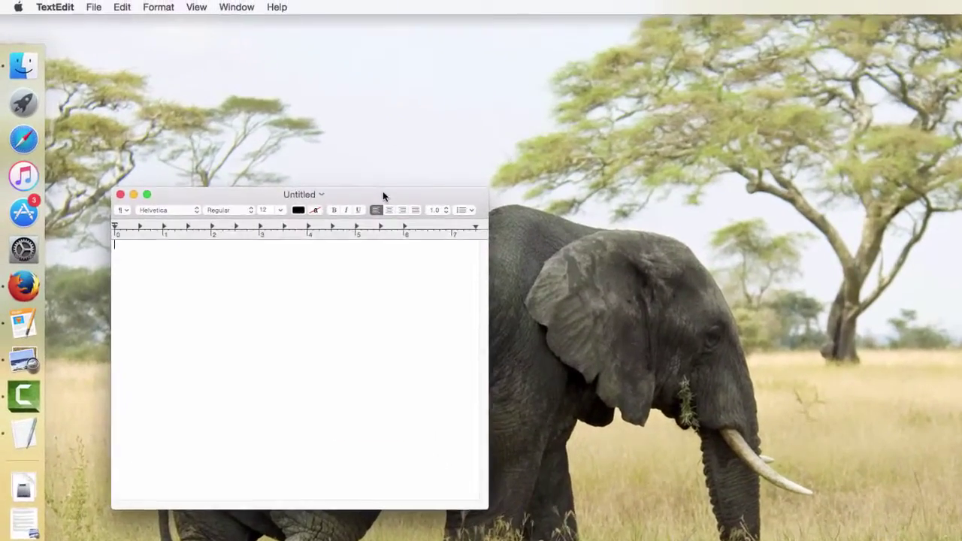
{"action": "left_click_drag", "start_coordinate": [297, 133], "coordinate": [554, 148]}
{"action": "left_click_drag", "start_coordinate": [714, 218], "coordinate": [718, 217]}
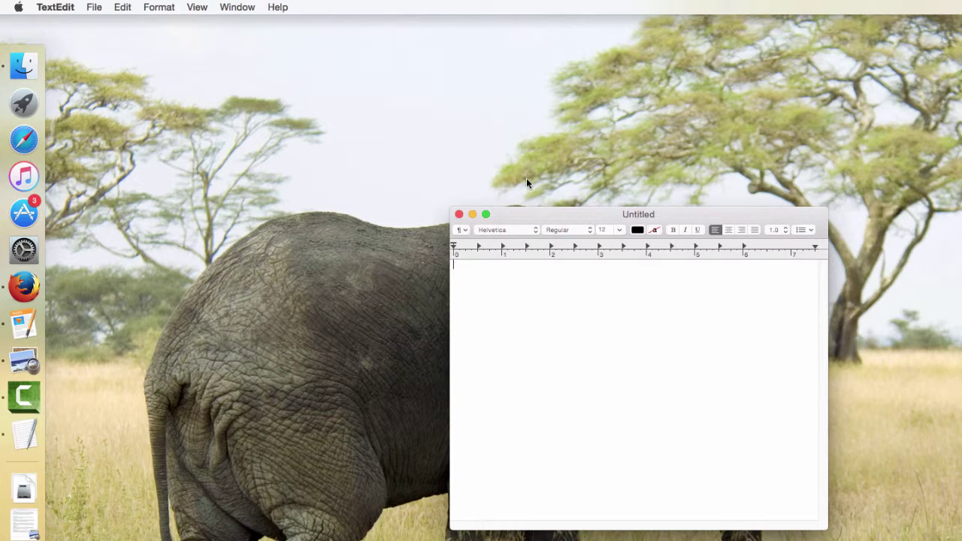
- Default new documents to plain text; turn off smart quotes, smart copy/paste, spelling correction and smart dashes
{"action": "left_click", "coordinate": [63, 7]}
{"action": "left_click", "coordinate": [90, 45]}
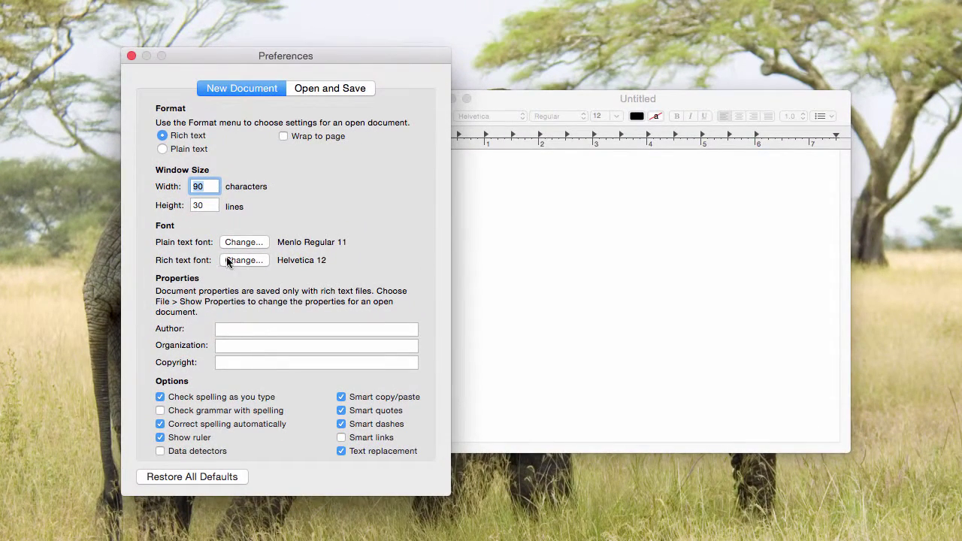
{"action": "left_click", "coordinate": [164, 149]}
{"action": "left_click", "coordinate": [376, 410]}
{"action": "left_click", "coordinate": [341, 398]}
{"action": "left_click", "coordinate": [160, 425]}
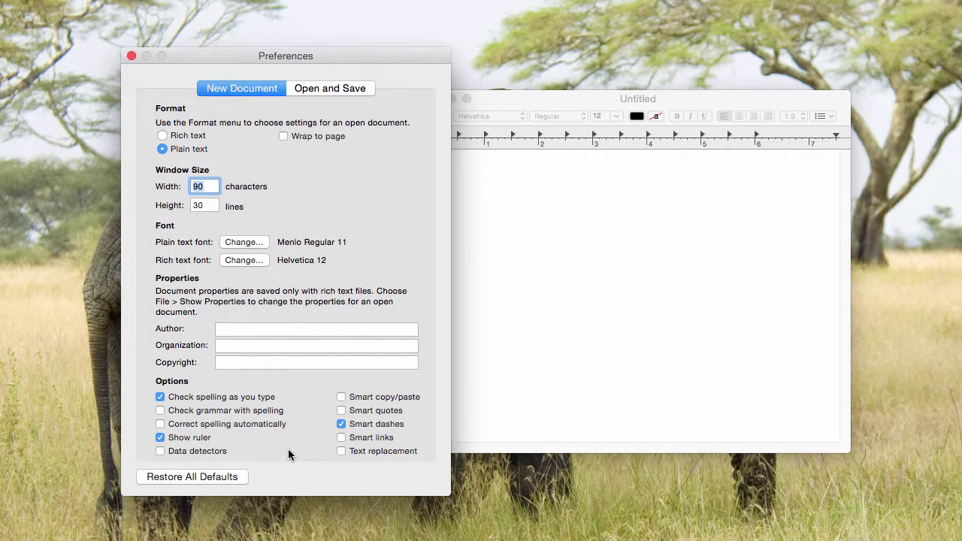
{"action": "left_click", "coordinate": [342, 425]}
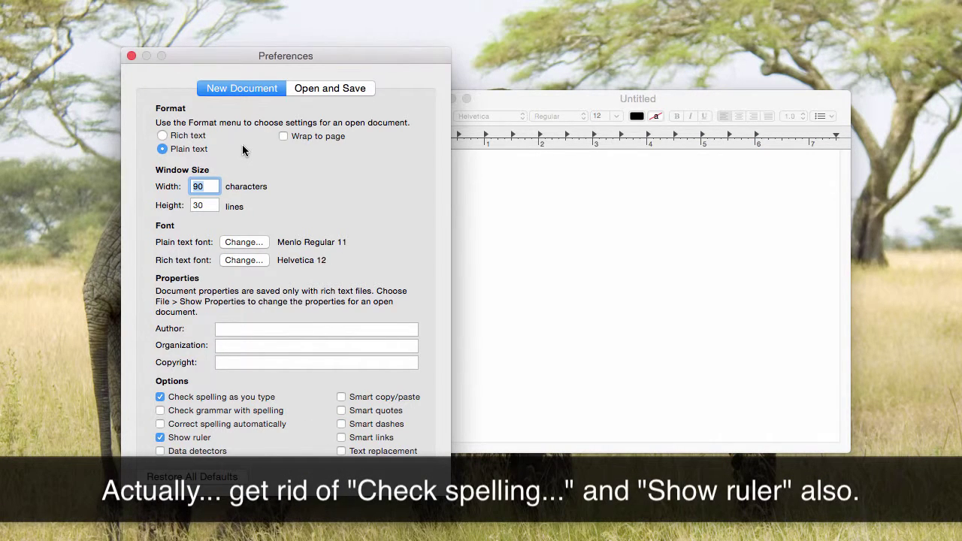
- Under Open and Save, uncheck 'Add .txt extension to plain text files'
{"action": "left_click", "coordinate": [329, 88]}
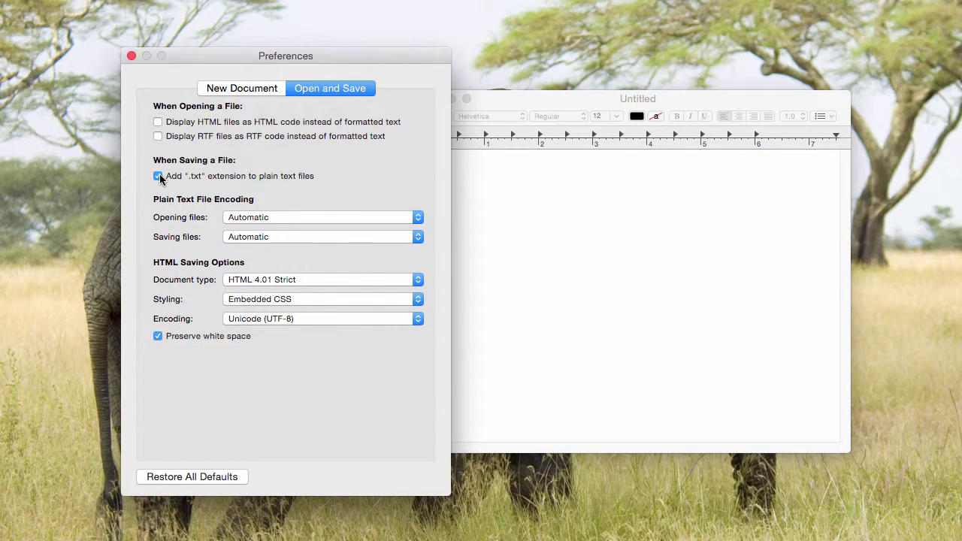
{"action": "left_click", "coordinate": [158, 176]}
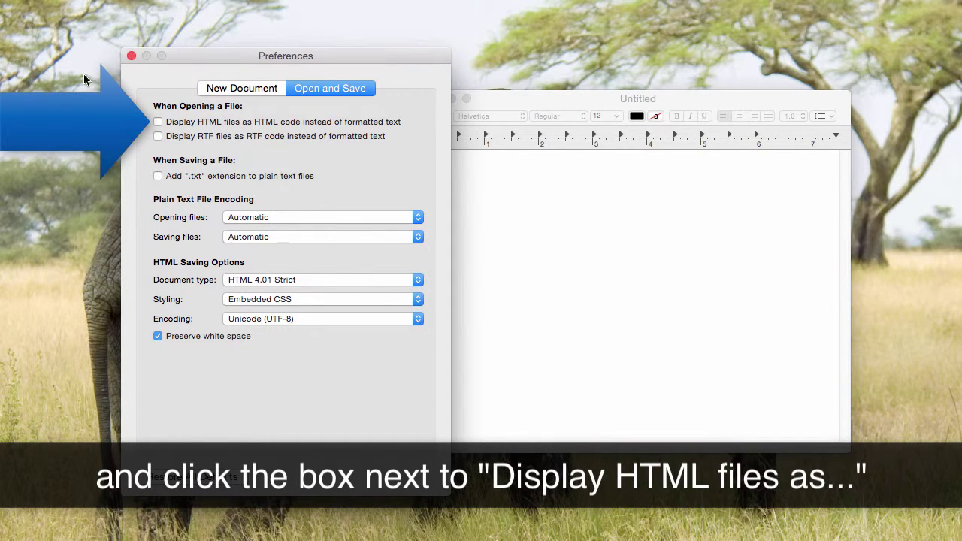
- Close Preferences, quit TextEdit, and relaunch it from Launchpad's Other folder for a fresh document
{"action": "left_click", "coordinate": [132, 55]}
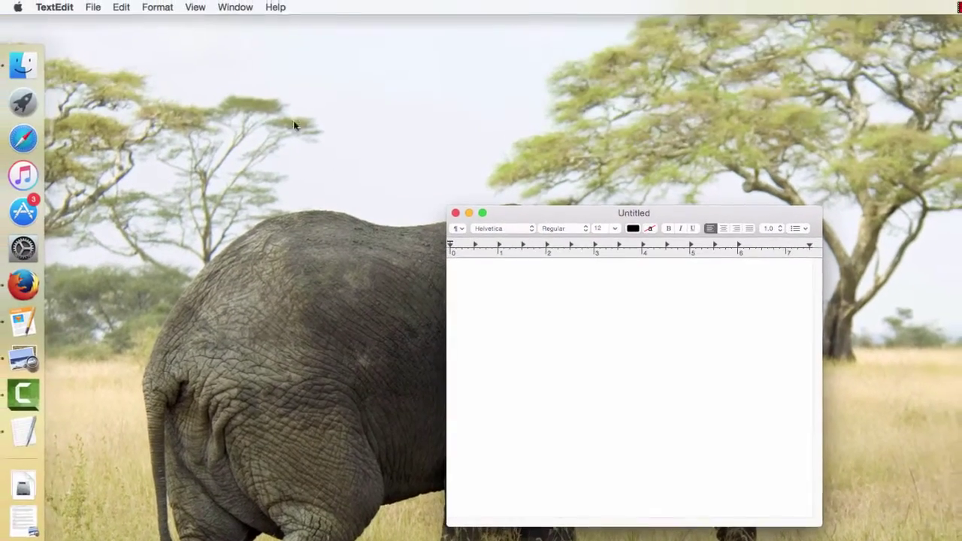
{"action": "left_click", "coordinate": [60, 7]}
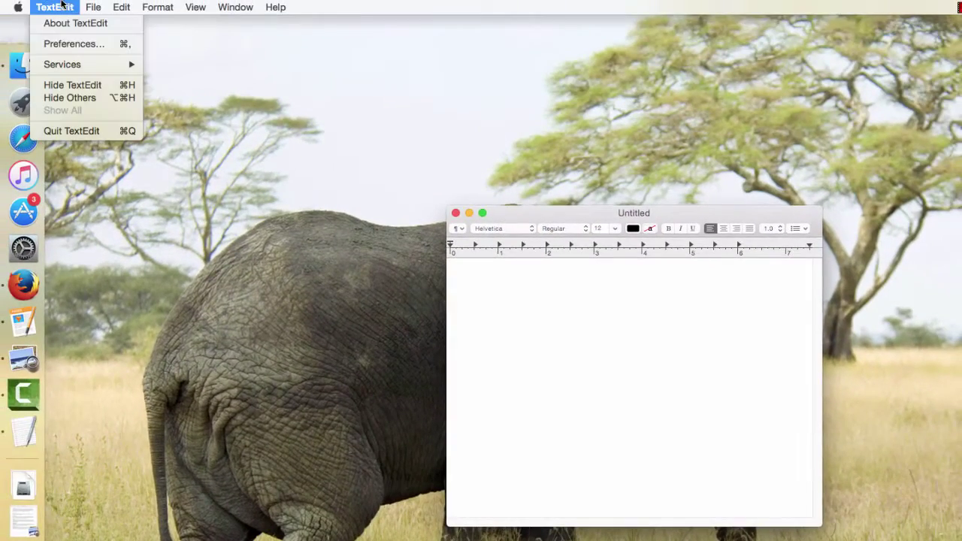
{"action": "left_click", "coordinate": [93, 130]}
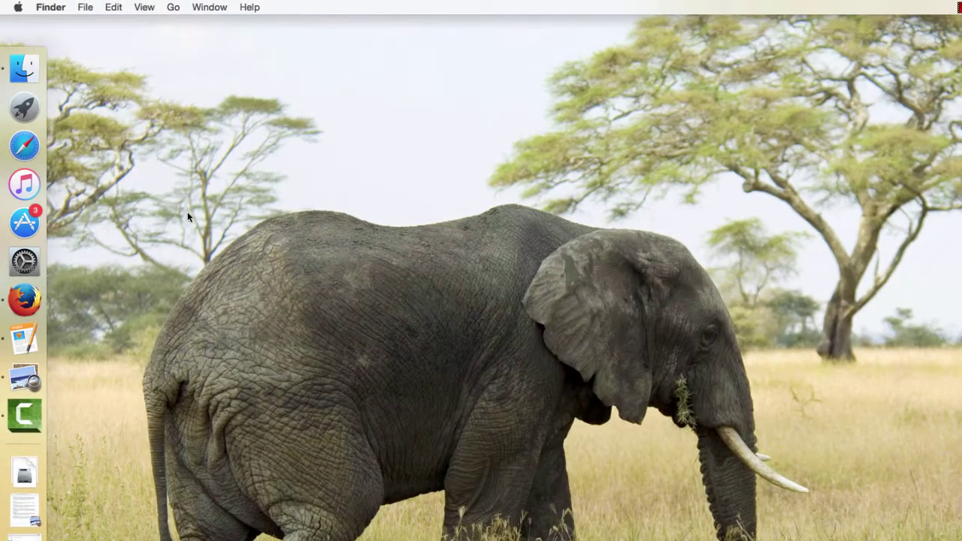
{"action": "left_click", "coordinate": [25, 108]}
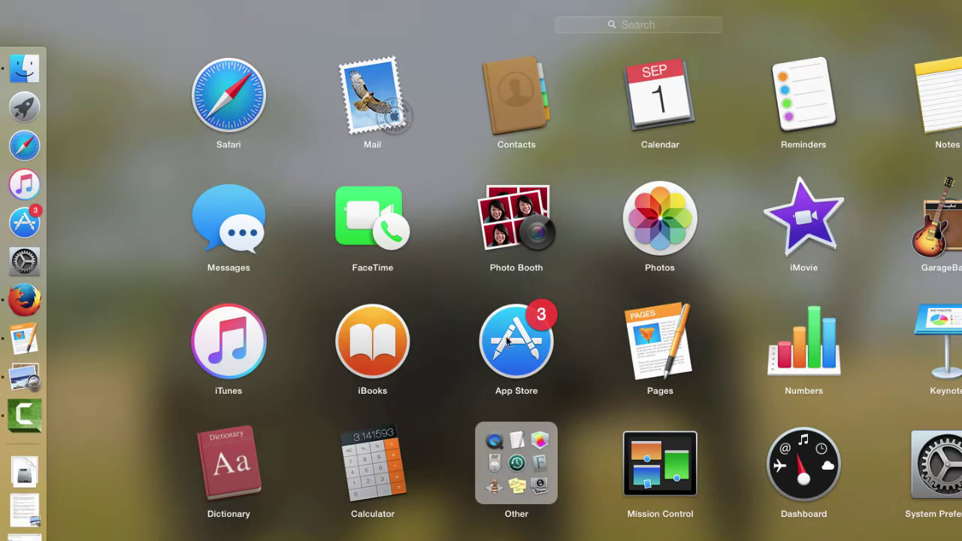
{"action": "left_click", "coordinate": [516, 467]}
{"action": "left_click", "coordinate": [383, 184]}
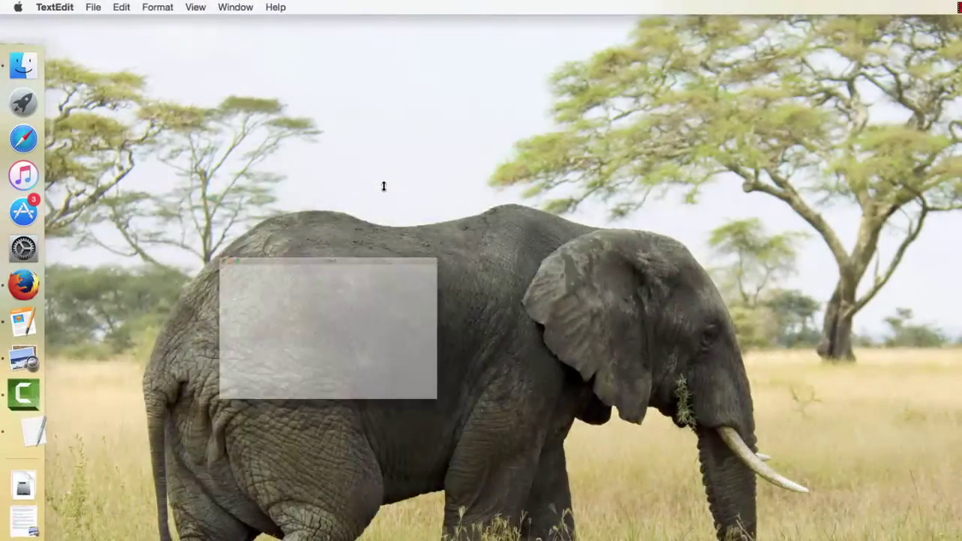
- Reposition the blank Untitled window and drag its corner to enlarge it
{"action": "left_click_drag", "start_coordinate": [396, 196], "coordinate": [689, 213]}
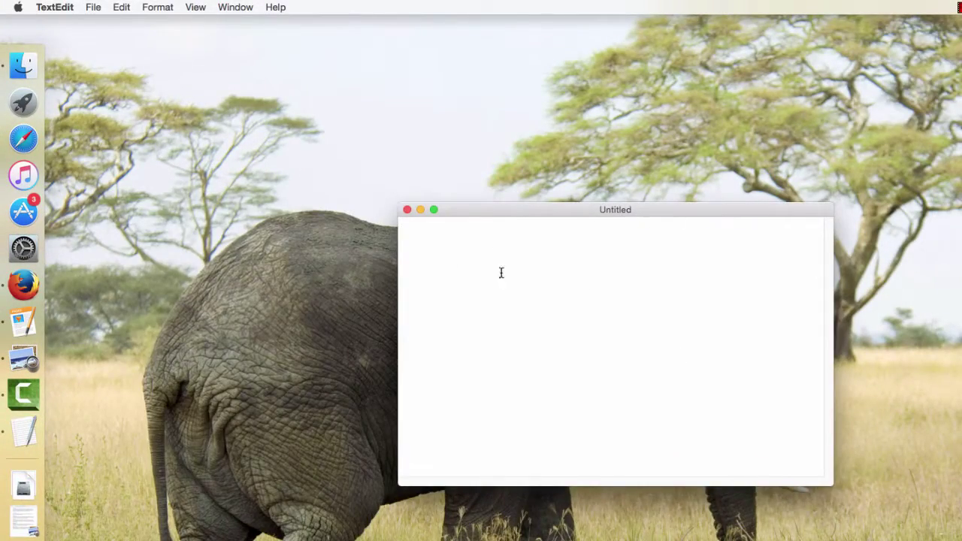
{"action": "left_click_drag", "start_coordinate": [489, 218], "coordinate": [482, 203]}
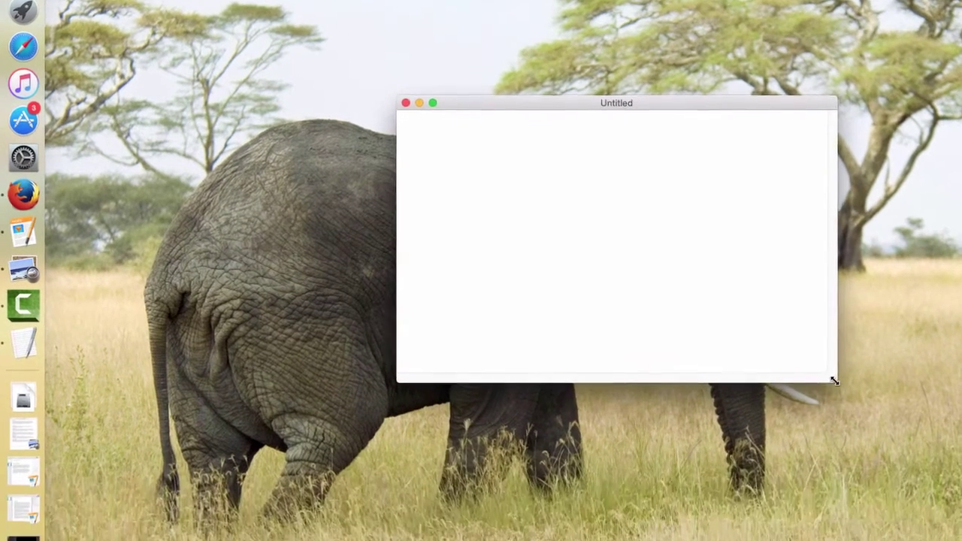
{"action": "left_click_drag", "start_coordinate": [834, 382], "coordinate": [894, 504]}
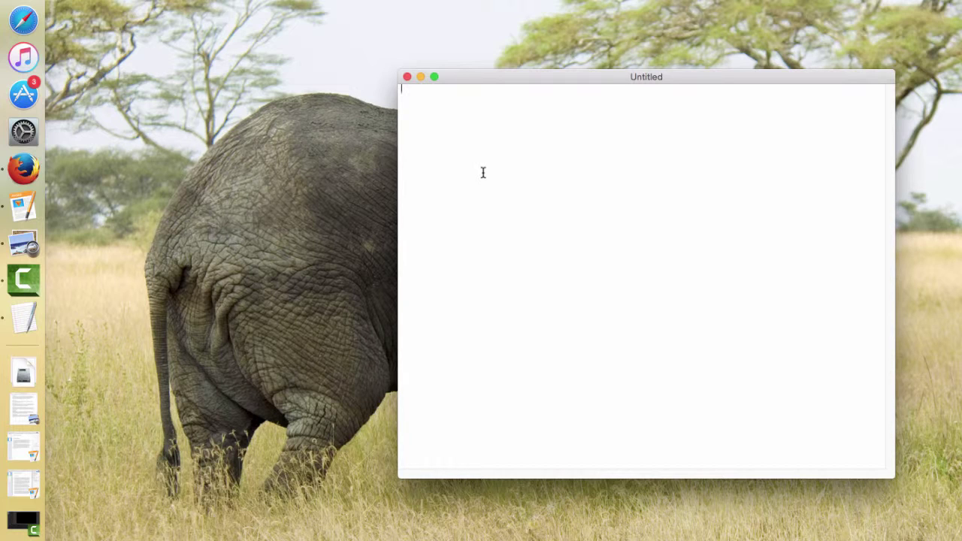
- Type 'hello world' and zoom the text in three steps with Cmd+Plus
{"action": "type", "text": "hello world"}
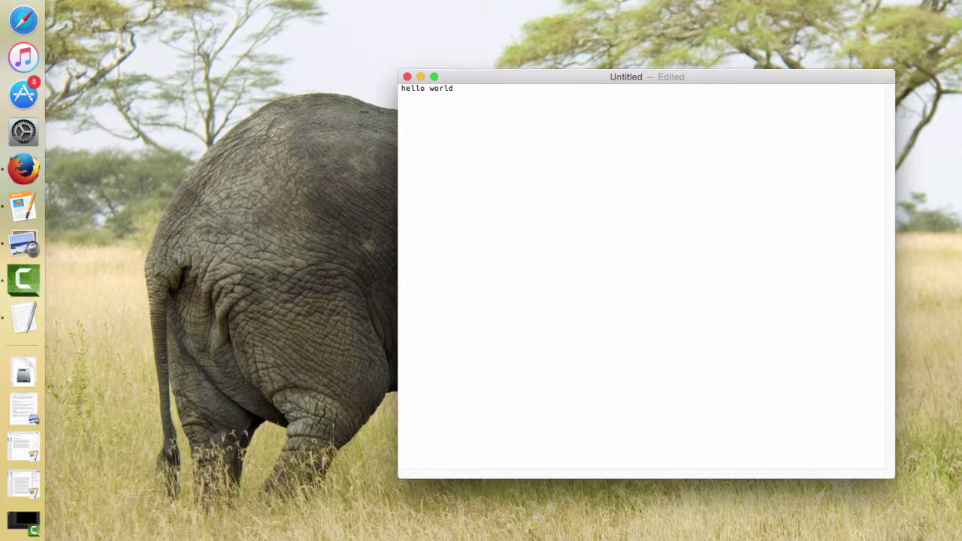
{"action": "key", "text": "super+plus"}
{"action": "key", "text": "super+plus"}
{"action": "key", "text": "super+plus"}
{"action": "key", "text": "super+plus"}
{"action": "key", "text": "super+plus"}
{"action": "key", "text": "super+plus"}
{"action": "key", "text": "super+plus"}
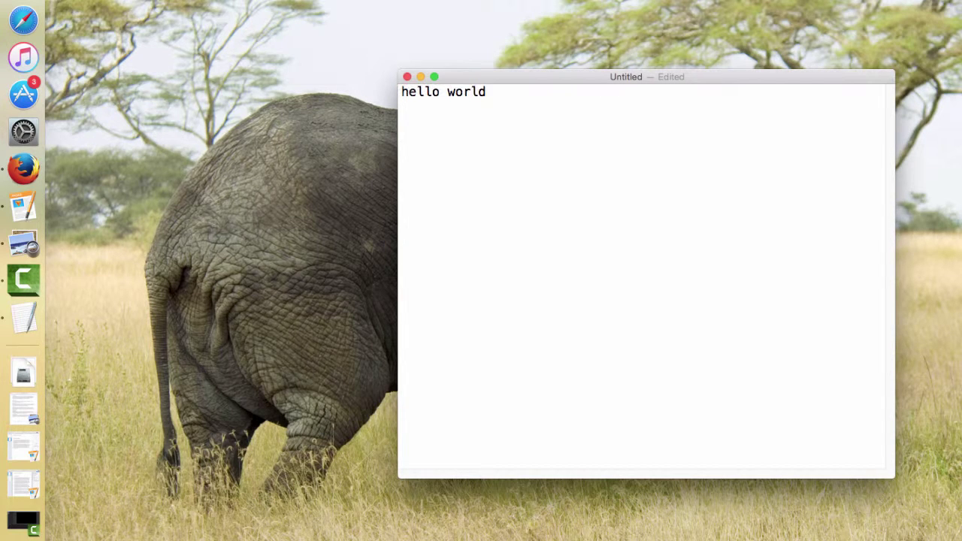
{"action": "key", "text": "super+plus"}
{"action": "key", "text": "super+plus"}
{"action": "key", "text": "super+plus"}
{"action": "key", "text": "super+plus"}
{"action": "key", "text": "super+plus"}
{"action": "key", "text": "super+plus"}
{"action": "key", "text": "super+plus"}
{"action": "key", "text": "super+plus"}
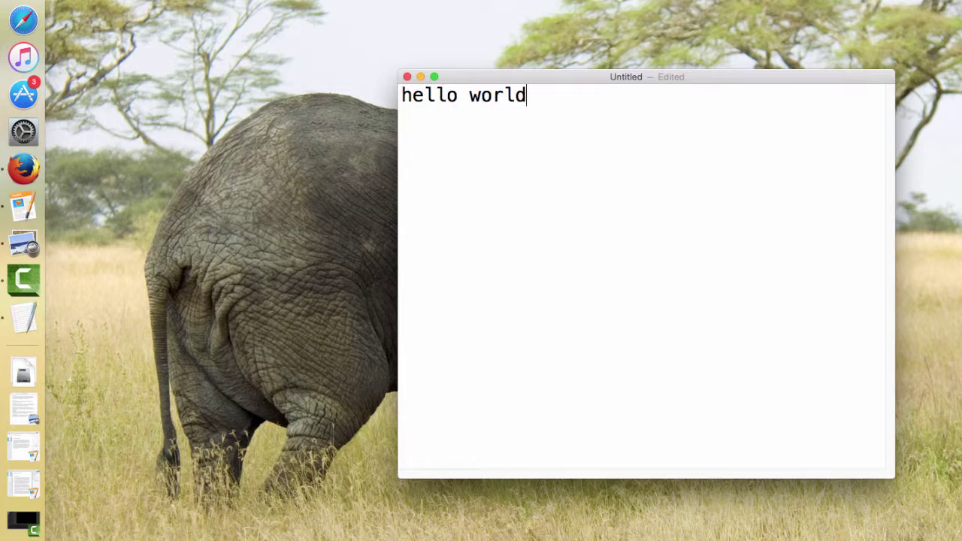
{"action": "key", "text": "super+plus"}
{"action": "left_click_drag", "start_coordinate": [559, 76], "coordinate": [556, 74]}
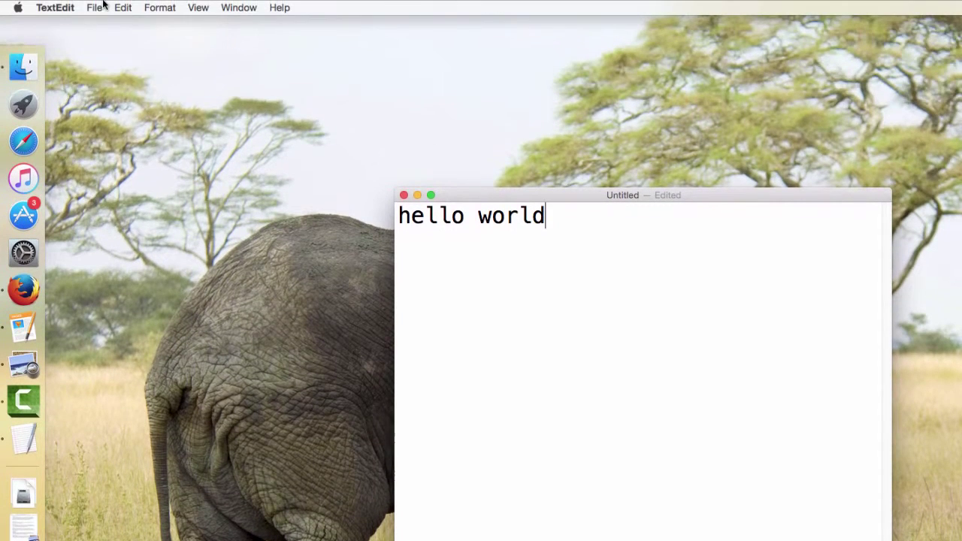
- Begin saving the document with Desktop chosen as the location
{"action": "left_click", "coordinate": [98, 8]}
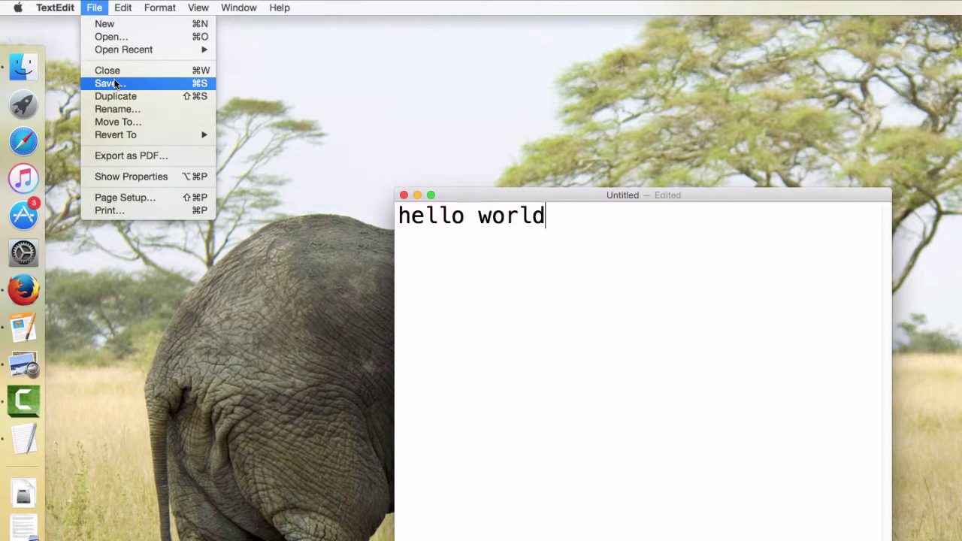
{"action": "left_click", "coordinate": [108, 82]}
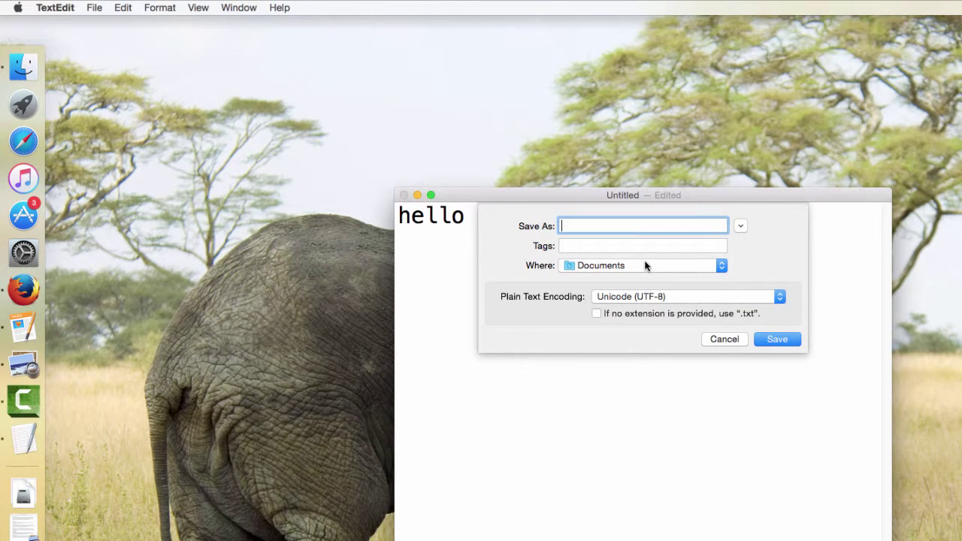
{"action": "left_click", "coordinate": [651, 265]}
{"action": "left_click", "coordinate": [627, 347]}
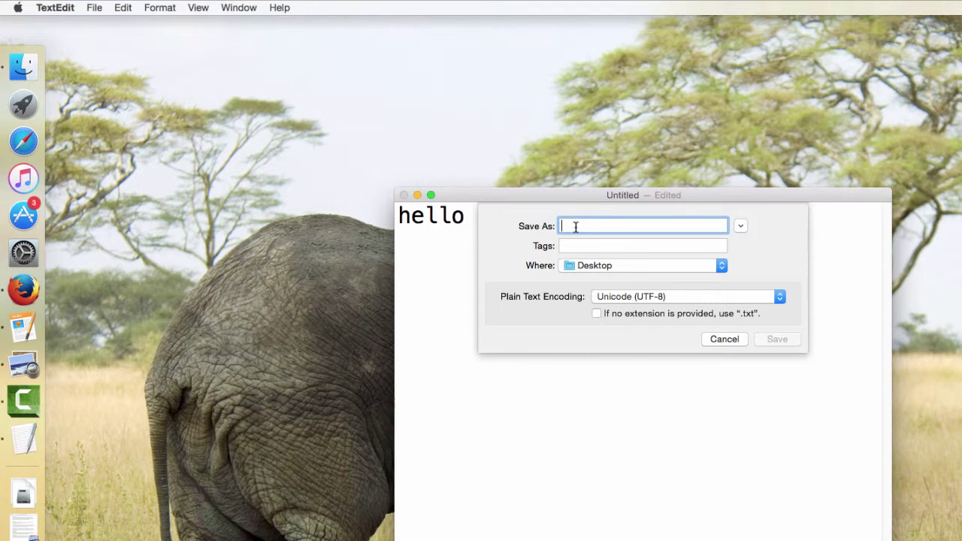
- Name the file hello-world.html and save it
{"action": "type", "text": "hello"}
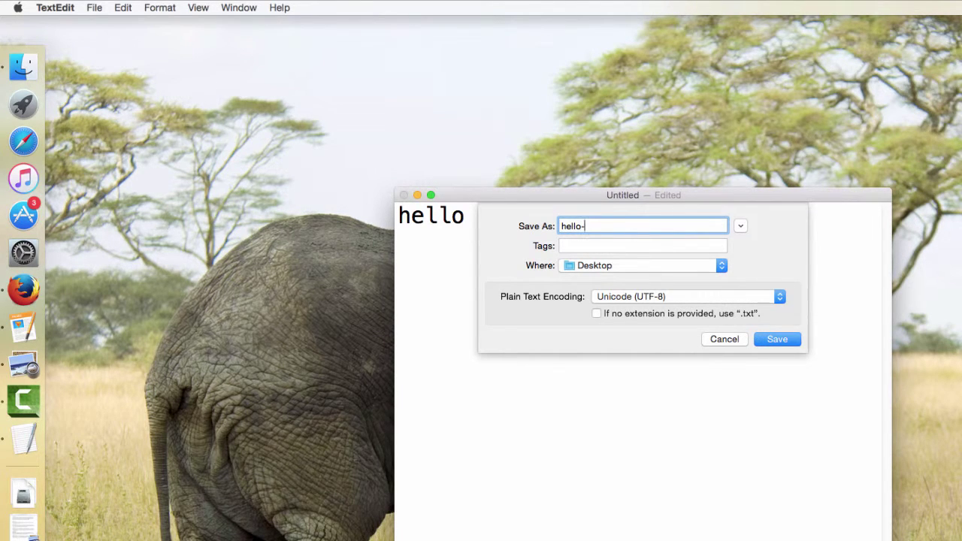
{"action": "type", "text": "-world.htm"}
{"action": "left_click", "coordinate": [585, 226]}
{"action": "key", "text": "Delete"}
{"action": "key", "text": "BackSpace"}
{"action": "type", "text": "-"}
{"action": "key", "text": "BackSpace"}
{"action": "type", "text": "_"}
{"action": "key", "text": "BackSpace"}
{"action": "key", "text": "BackSpace"}
{"action": "type", "text": "-"}
{"action": "left_click", "coordinate": [776, 339]}
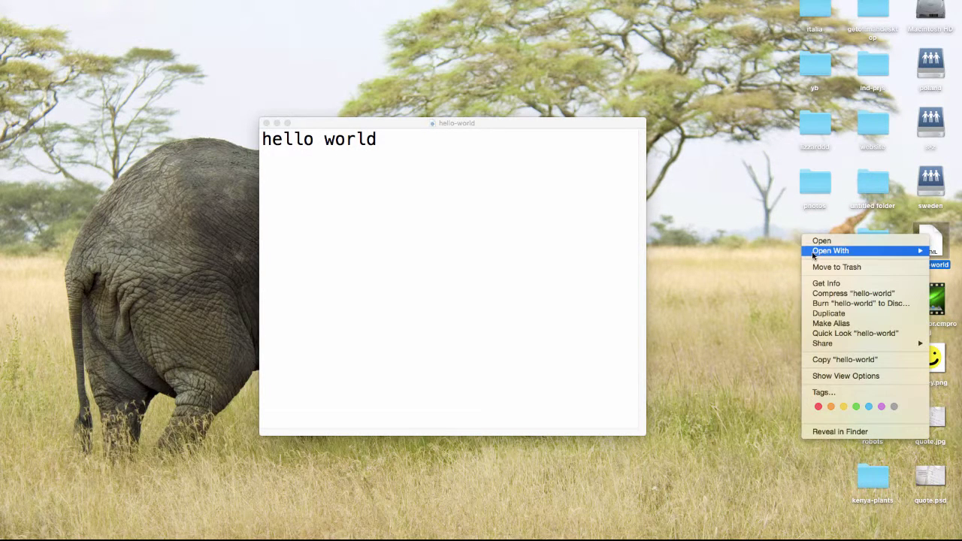
- Open hello-world.html in Firefox and Google Chrome, then close Chrome and bring TextEdit forward
{"action": "mouse_move", "coordinate": [814, 256]}
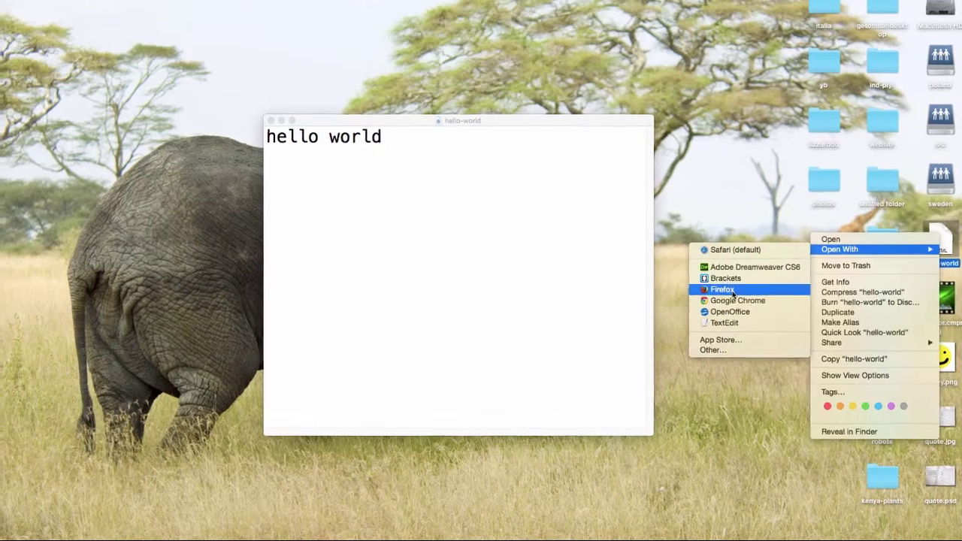
{"action": "left_click", "coordinate": [726, 289]}
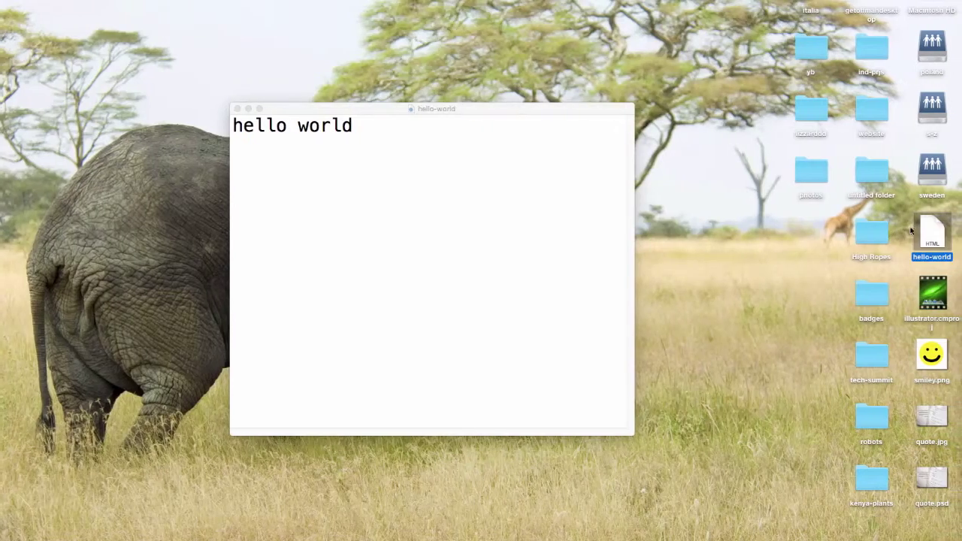
{"action": "right_click", "coordinate": [930, 225]}
{"action": "mouse_move", "coordinate": [874, 239]}
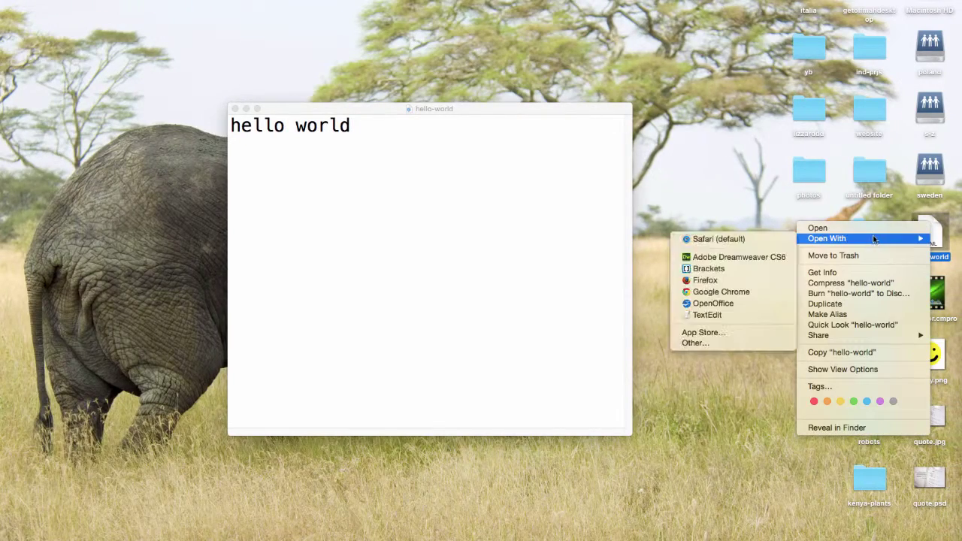
{"action": "left_click", "coordinate": [727, 293]}
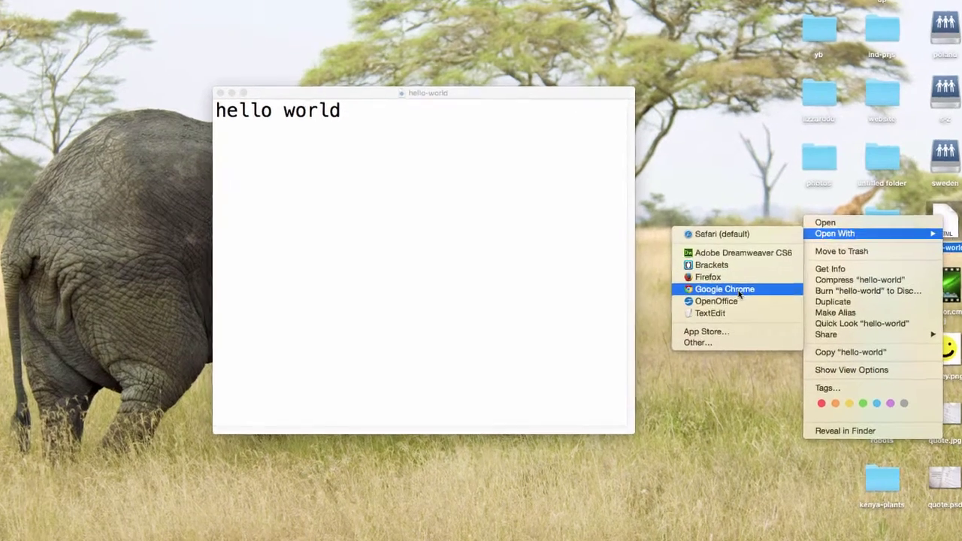
{"action": "left_click", "coordinate": [726, 293]}
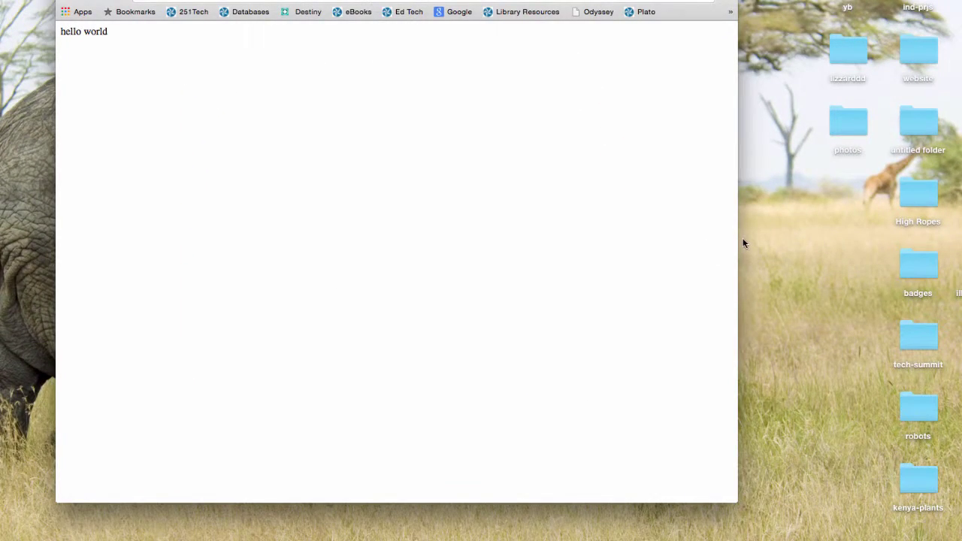
{"action": "key", "text": "super+w"}
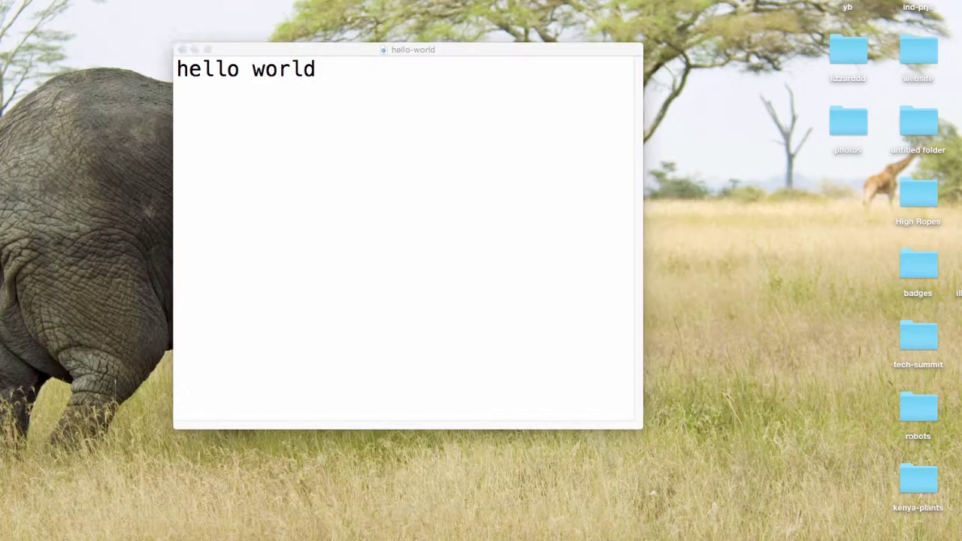
{"action": "left_click_drag", "start_coordinate": [272, 56], "coordinate": [262, 56]}
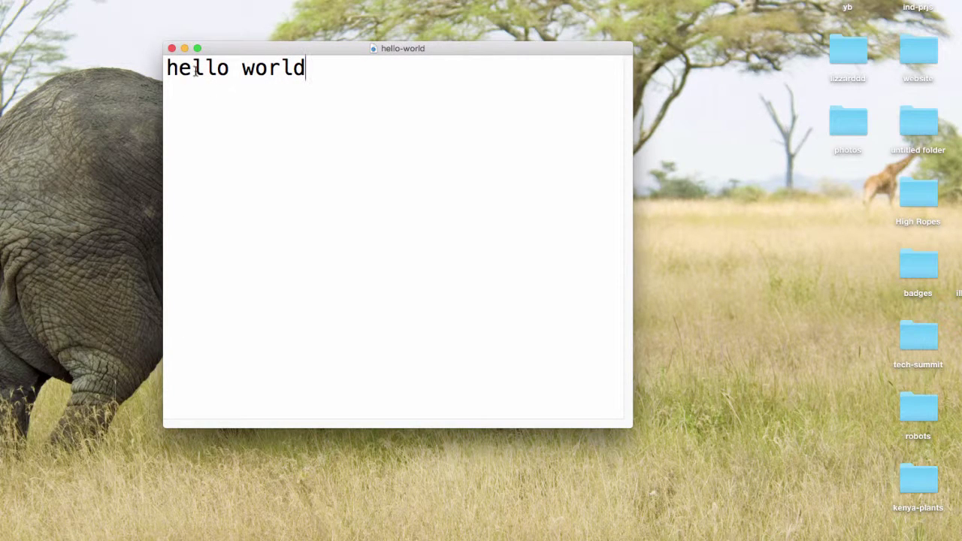